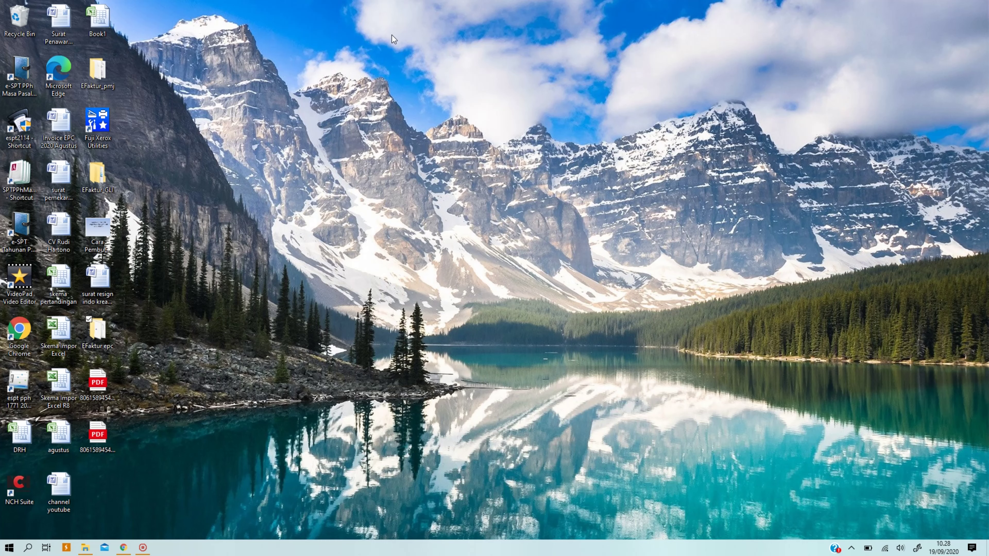
Open the EFaktur epc folder and launch the ETaxInvoice application.
{"action": "double_click", "coordinate": [98, 332]}
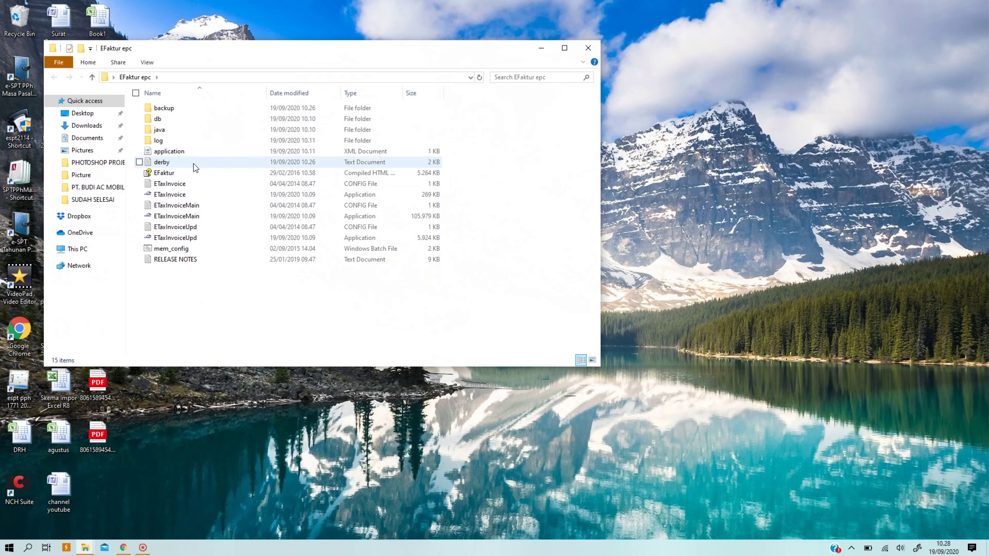
{"action": "double_click", "coordinate": [190, 194]}
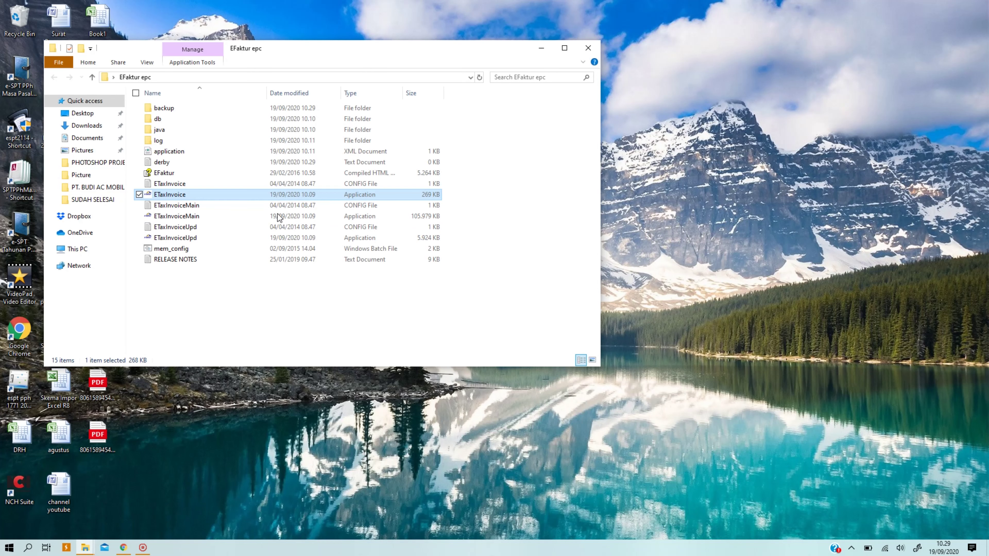
{"action": "double_click", "coordinate": [167, 195]}
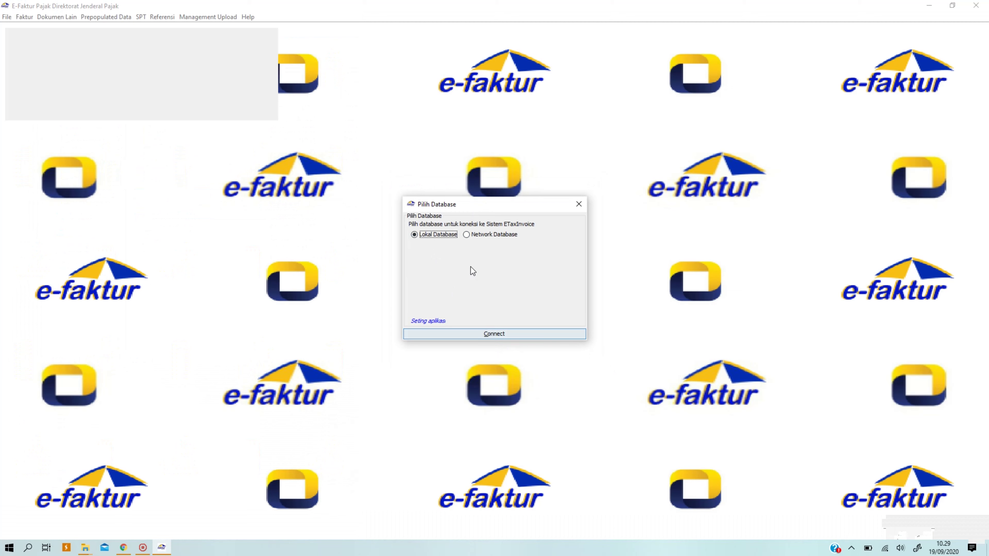
Connect to the Lokal Database and log in with the user name and password.
{"action": "left_click", "coordinate": [475, 334]}
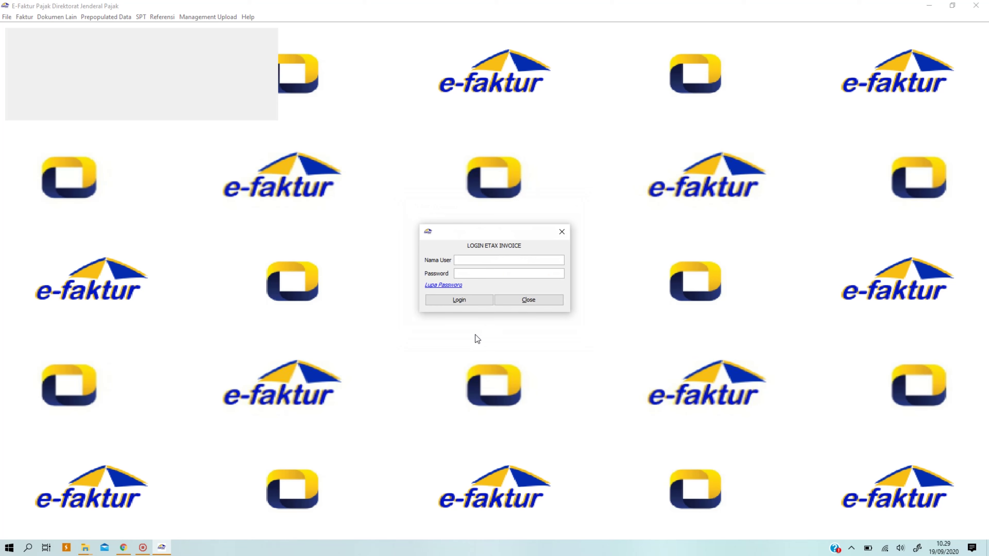
{"action": "left_click", "coordinate": [484, 274]}
{"action": "type", "text": "*********"}
{"action": "key", "text": "Return"}
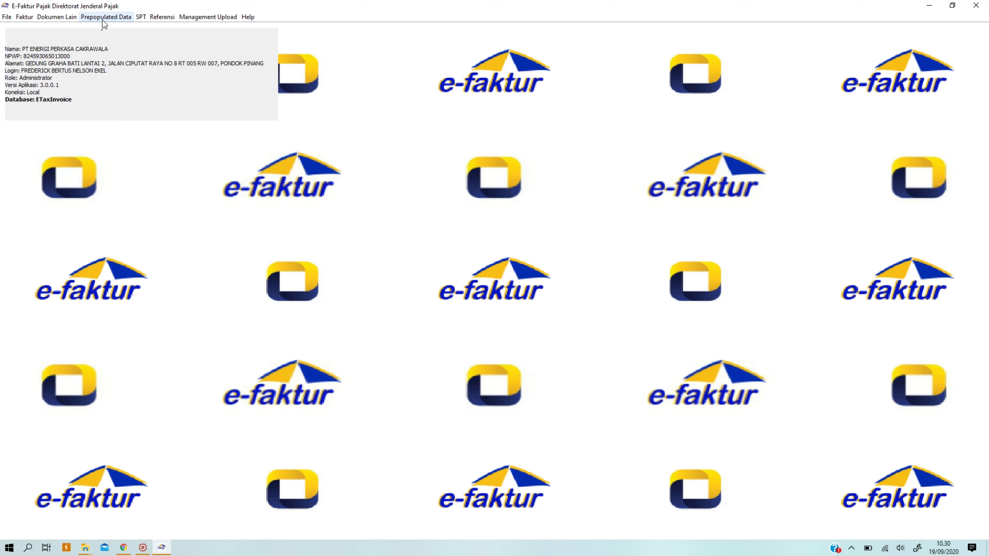
Open Prepopulated Data > Faktur Pajak Masukan to show the Daftar Faktur PM Prepopulated list.
{"action": "left_click", "coordinate": [104, 18]}
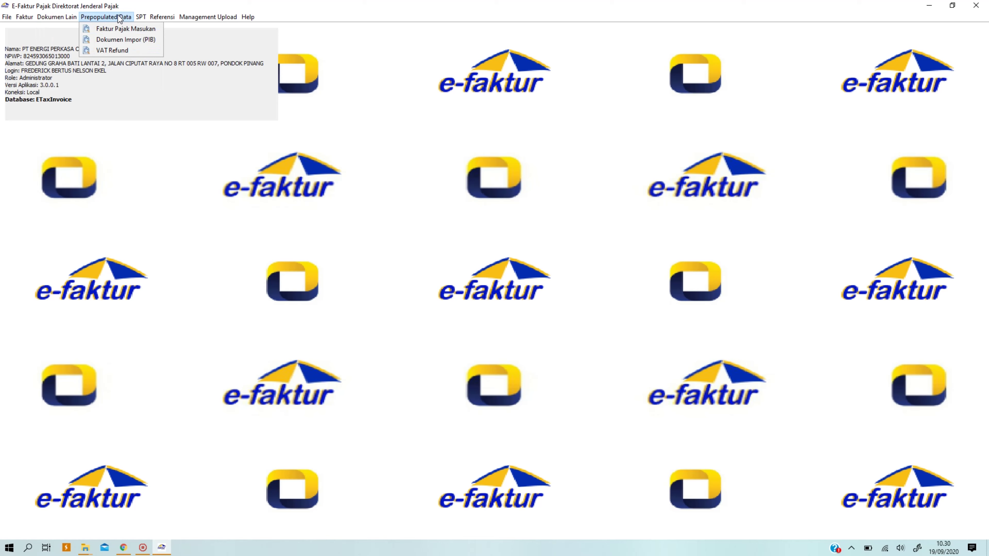
{"action": "left_click", "coordinate": [117, 30]}
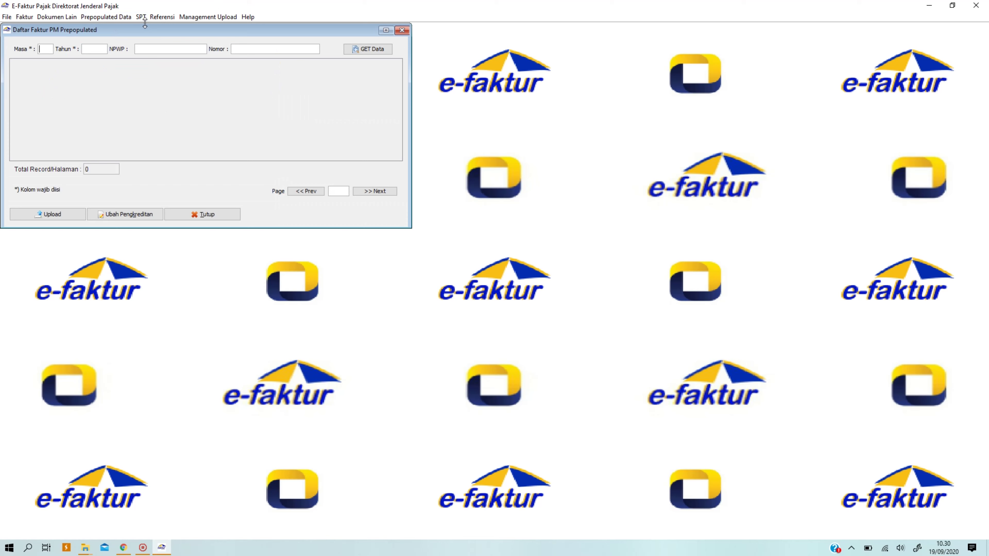
Request prepopulated data for Masa 05, Tahun 2020, then enter the captcha and e-Nofa password.
{"action": "type", "text": "5"}
{"action": "type", "text": "2020"}
{"action": "left_click", "coordinate": [154, 49]}
{"action": "left_click", "coordinate": [380, 51]}
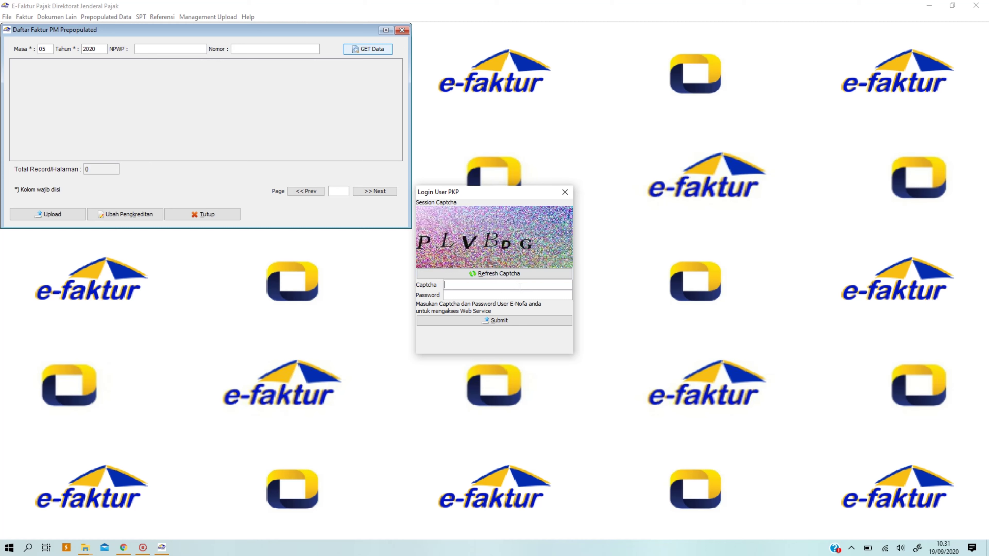
Submit the web service login, then enter and validate the captcha code.
{"action": "left_click", "coordinate": [521, 323]}
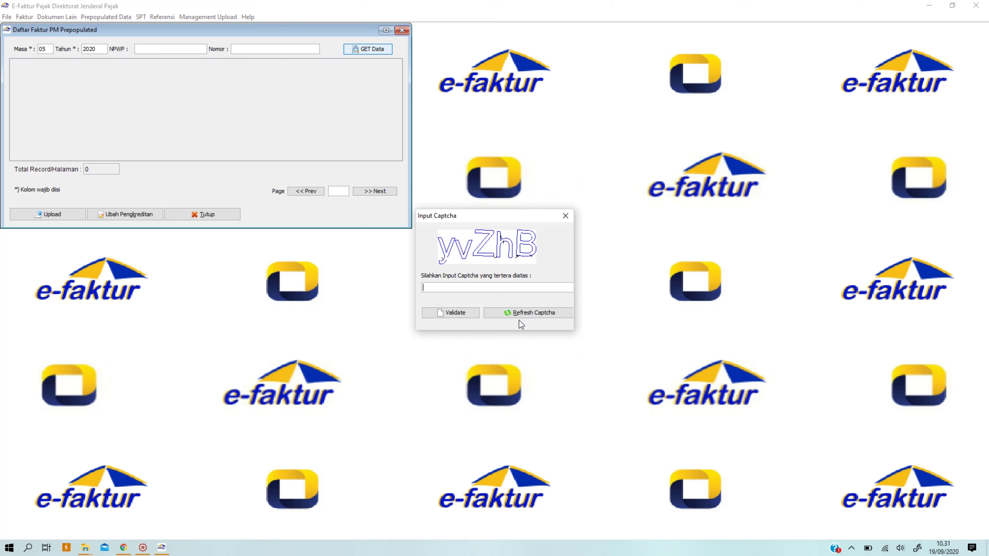
{"action": "type", "text": "Y"}
{"action": "key", "text": "BackSpace"}
{"action": "type", "text": "yVZhB"}
{"action": "left_click", "coordinate": [447, 313]}
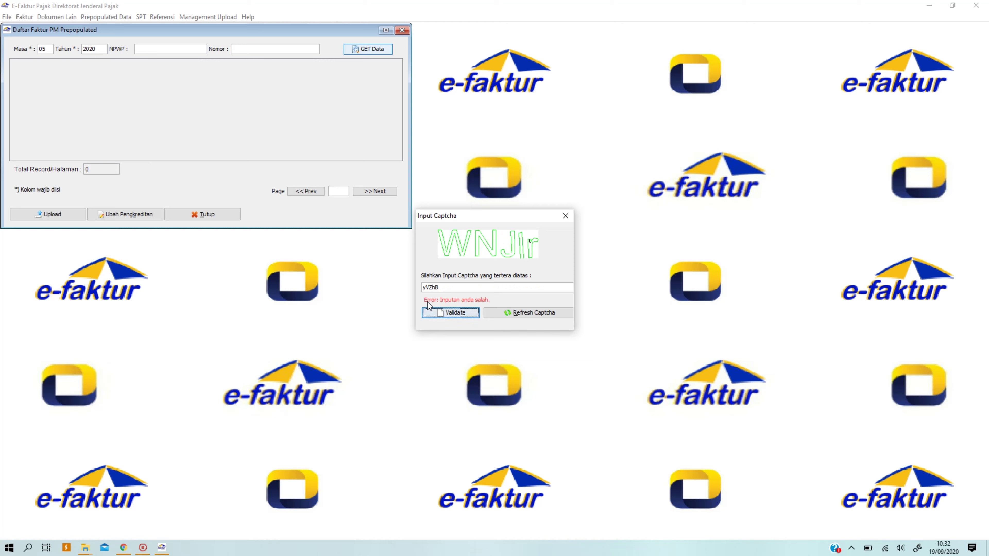
Replace the rejected captcha with a new code and validate it.
{"action": "double_click", "coordinate": [450, 287]}
{"action": "type", "text": "WNJIr"}
{"action": "left_click", "coordinate": [445, 312]}
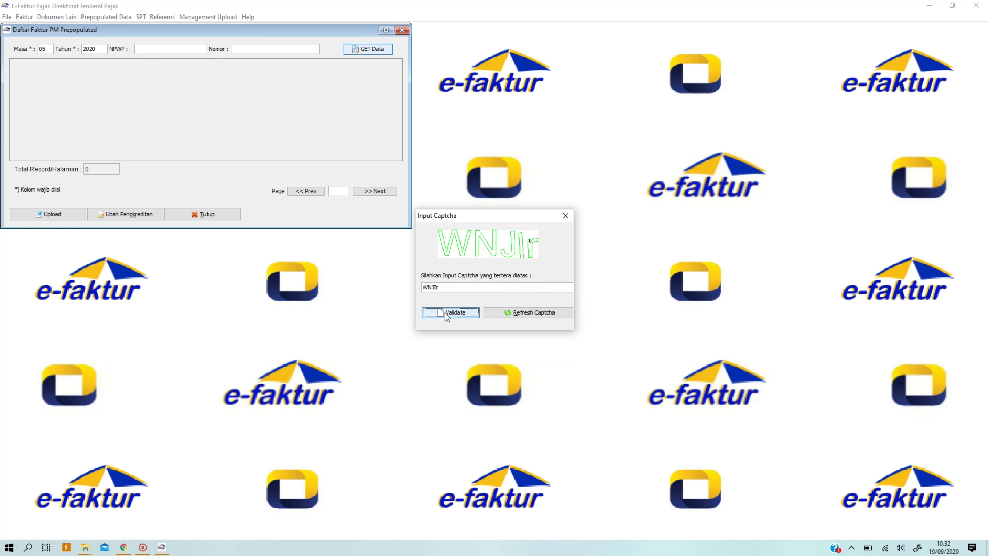
{"action": "left_click", "coordinate": [446, 313]}
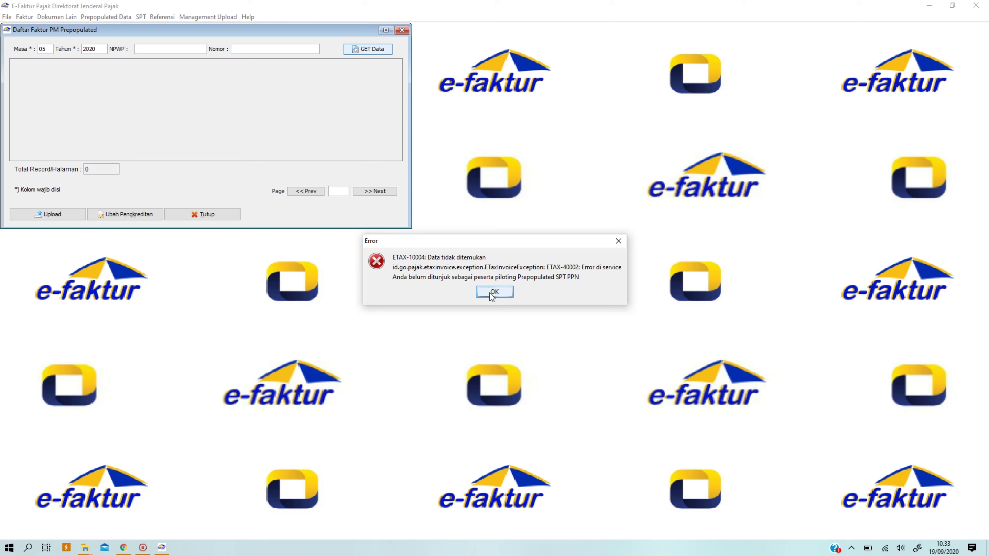
Dismiss the data-not-found error, close the prepopulated list, and briefly browse the Faktur menu.
{"action": "left_click", "coordinate": [491, 293]}
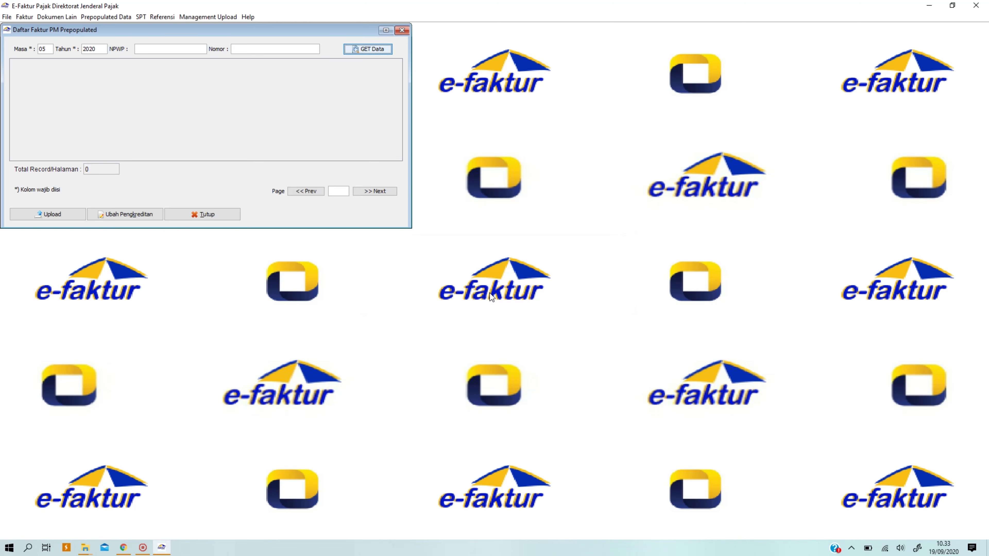
{"action": "left_click", "coordinate": [407, 30]}
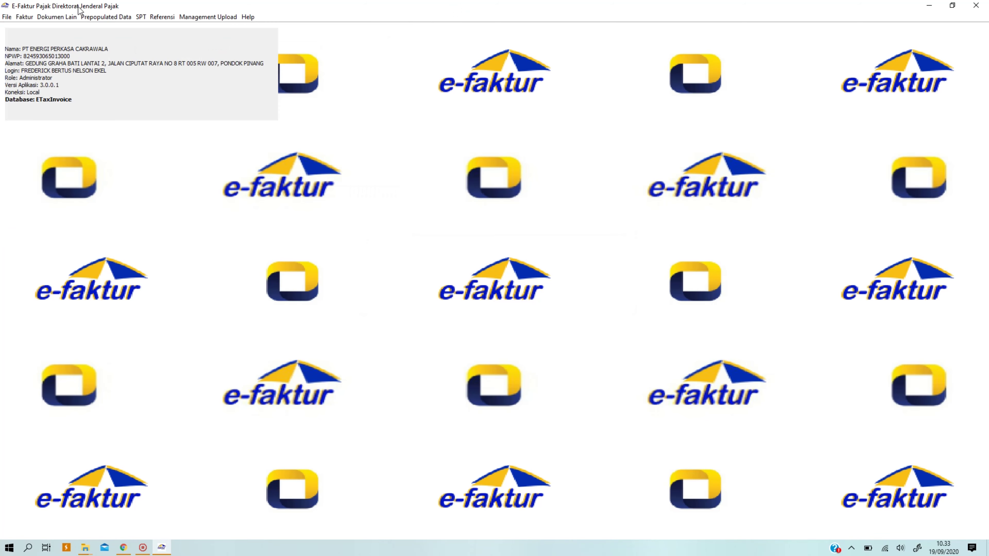
{"action": "left_click", "coordinate": [30, 18]}
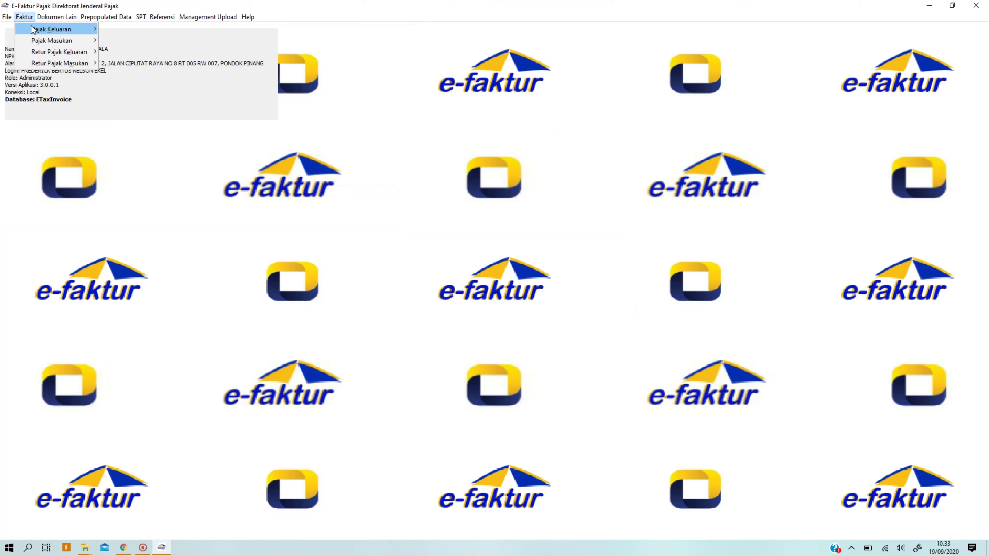
{"action": "mouse_move", "coordinate": [49, 40]}
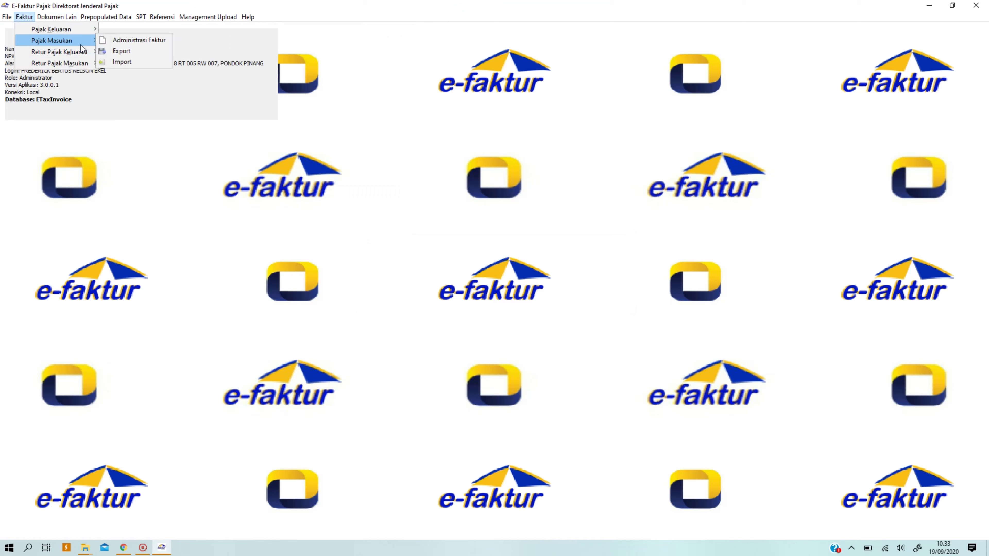
{"action": "left_click", "coordinate": [366, 65]}
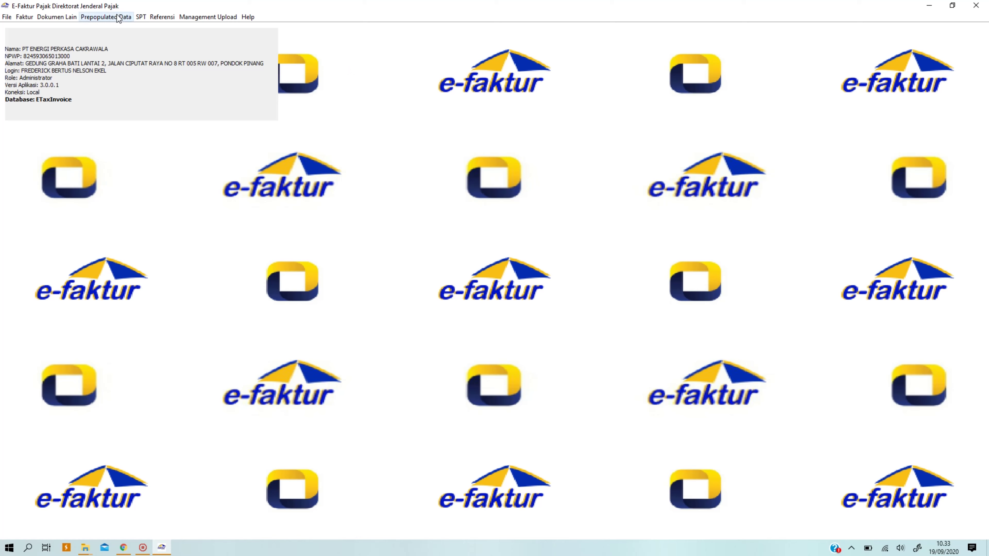
Reopen Prepopulated Data > Faktur Pajak Masukan, still set to 05/2020.
{"action": "left_click", "coordinate": [106, 17]}
{"action": "left_click", "coordinate": [123, 32]}
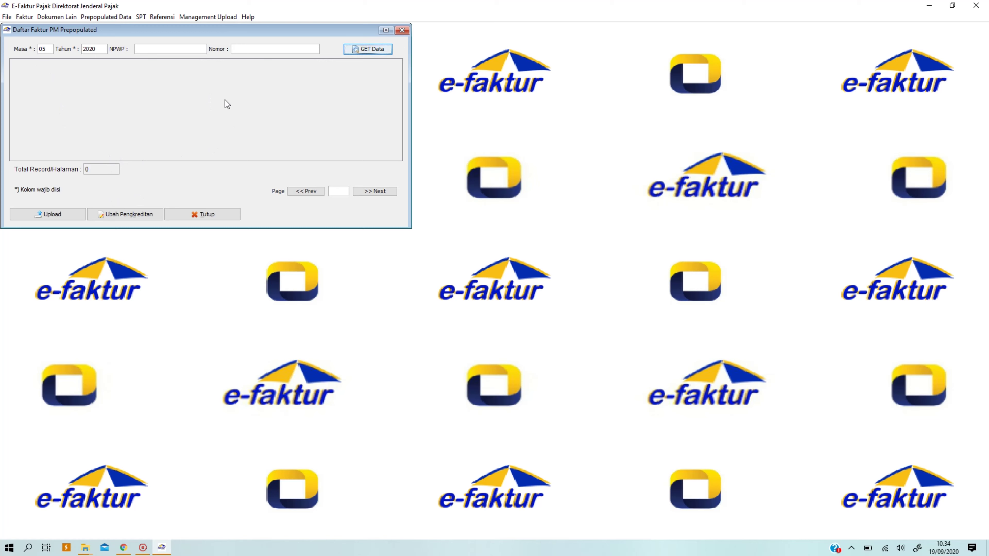
{"action": "left_click", "coordinate": [64, 214]}
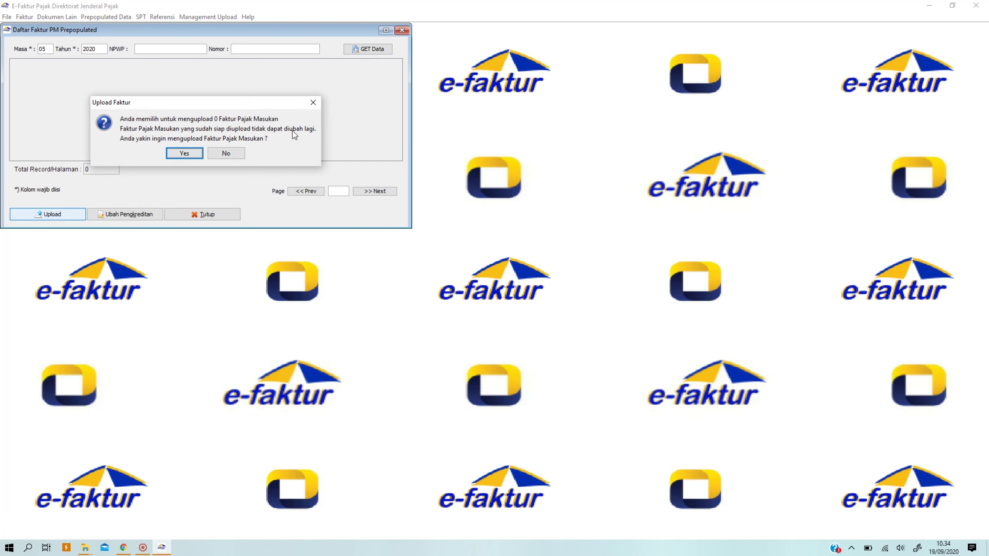
{"action": "left_click", "coordinate": [311, 101]}
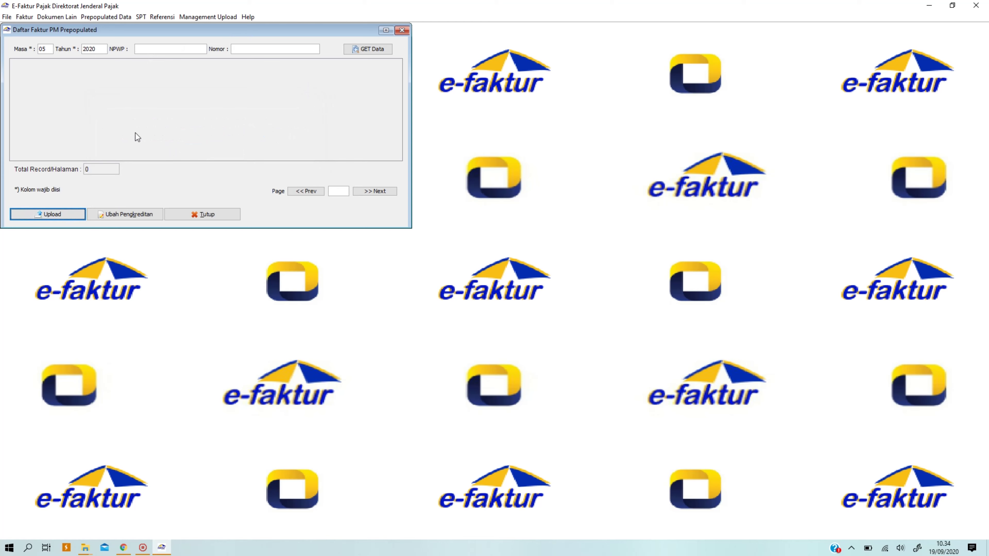
{"action": "left_click", "coordinate": [26, 19]}
{"action": "mouse_move", "coordinate": [31, 31]}
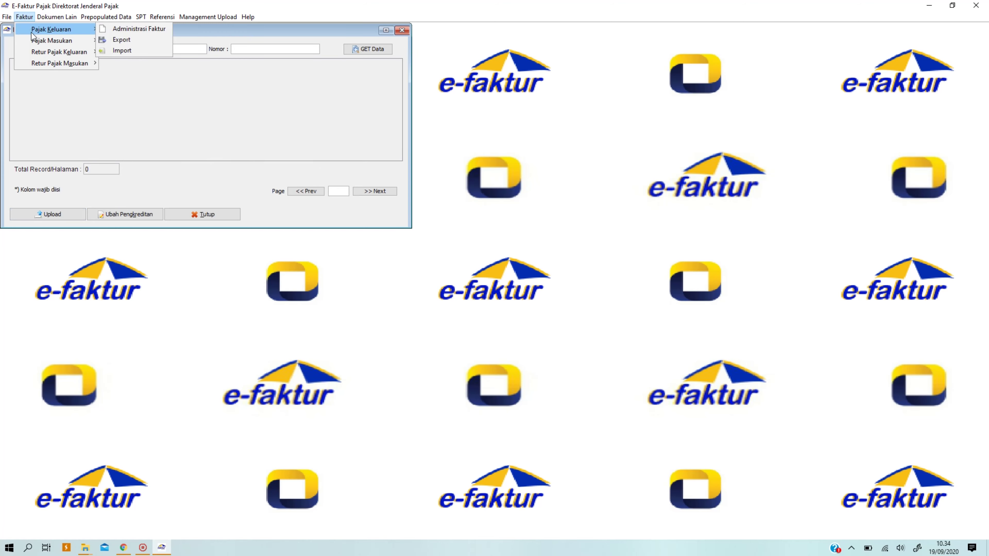
{"action": "left_click", "coordinate": [340, 106]}
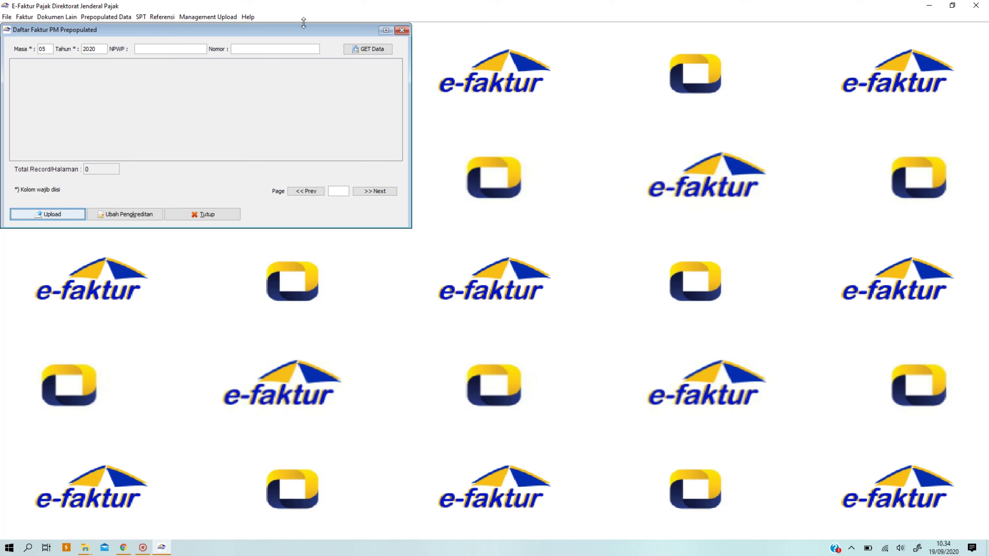
{"action": "left_click", "coordinate": [397, 31]}
{"action": "left_click", "coordinate": [105, 17]}
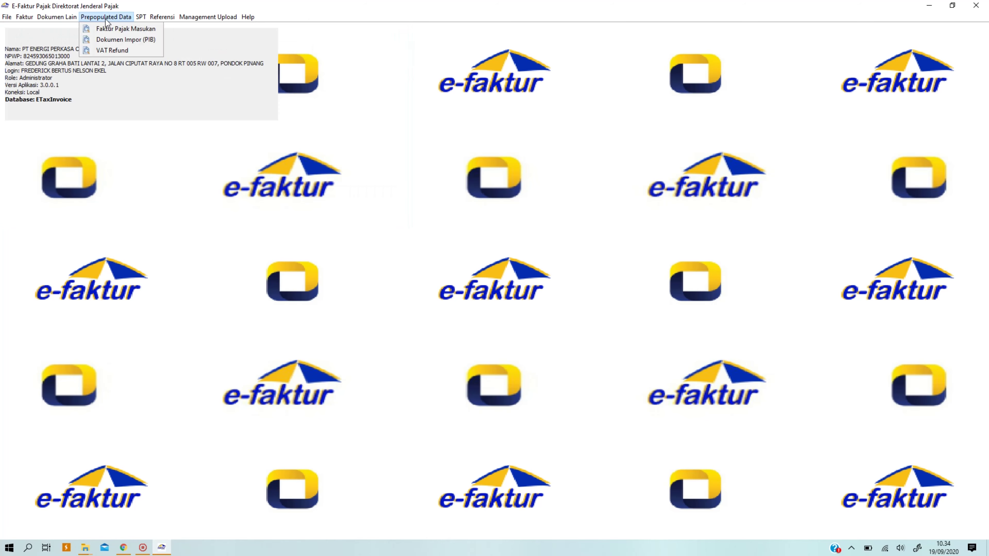
{"action": "left_click", "coordinate": [112, 40]}
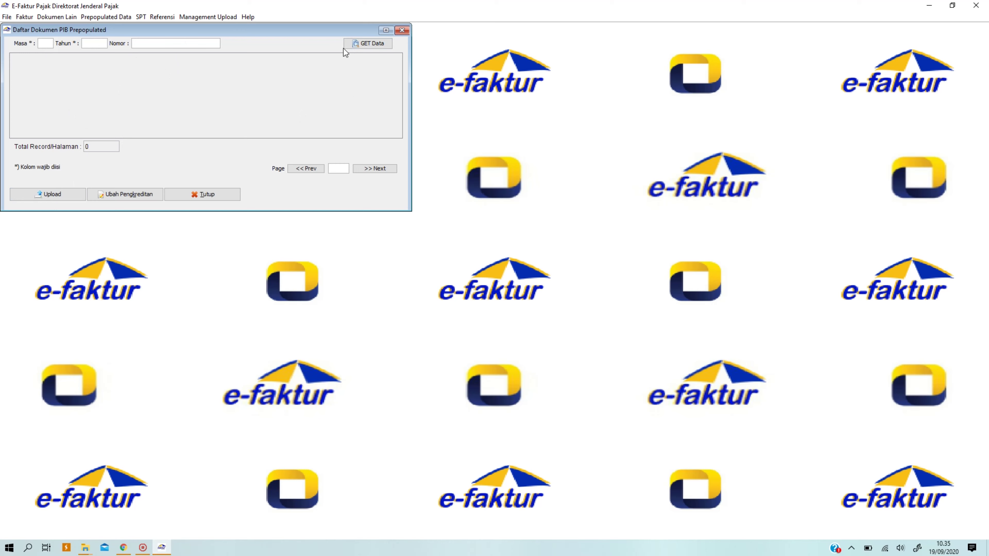
{"action": "left_click", "coordinate": [401, 31]}
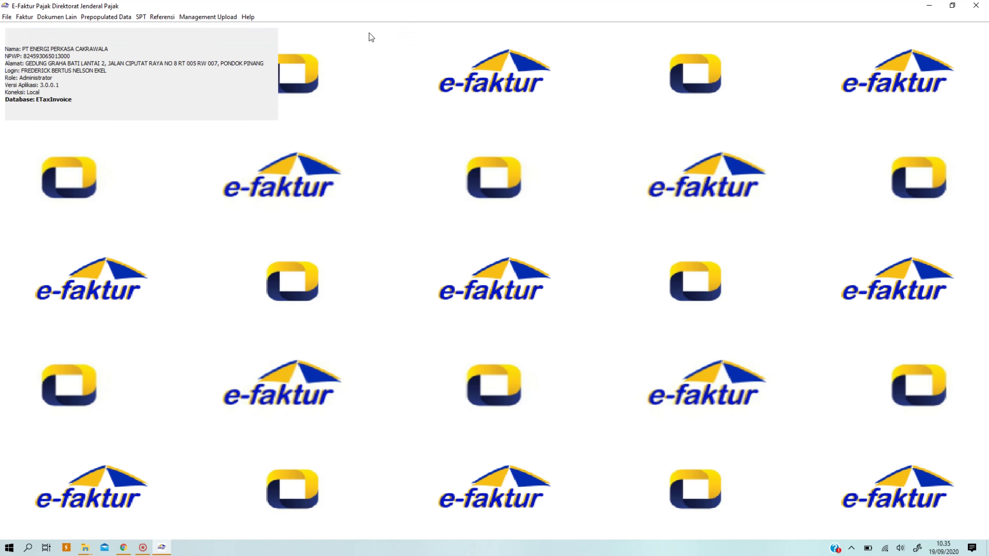
Open the VAT Refund prepopulated list and request data for period 05, 2020.
{"action": "left_click", "coordinate": [100, 17]}
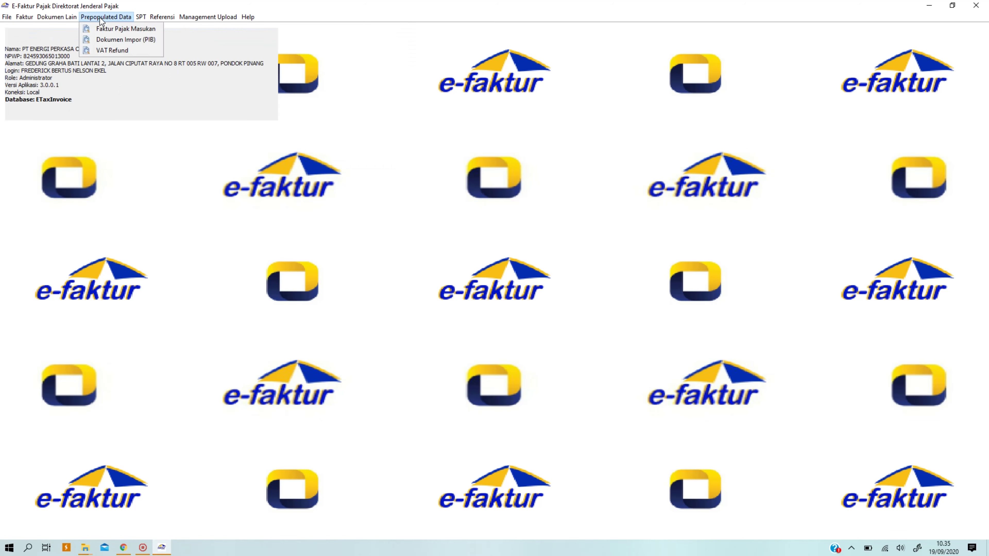
{"action": "left_click", "coordinate": [100, 52]}
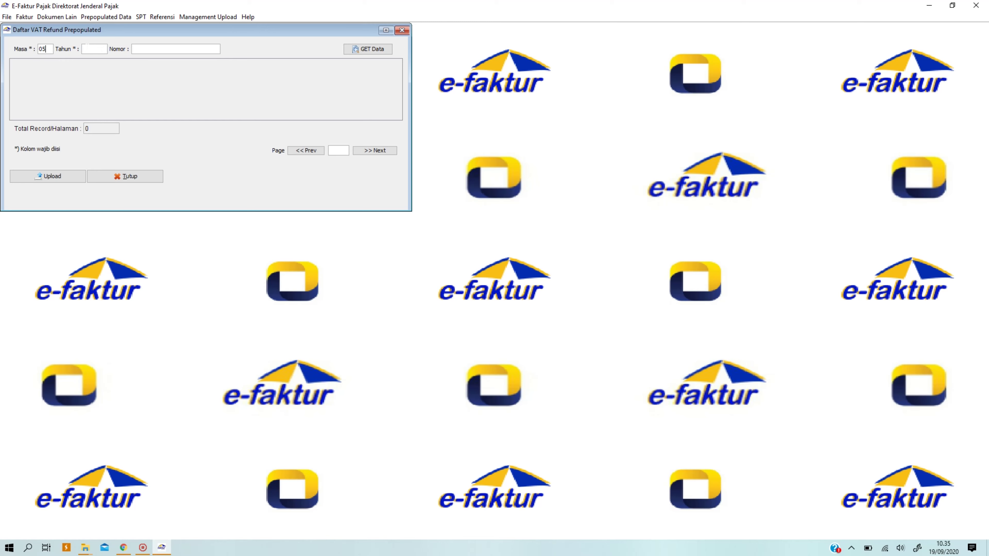
{"action": "type", "text": "2020"}
{"action": "left_click", "coordinate": [377, 51]}
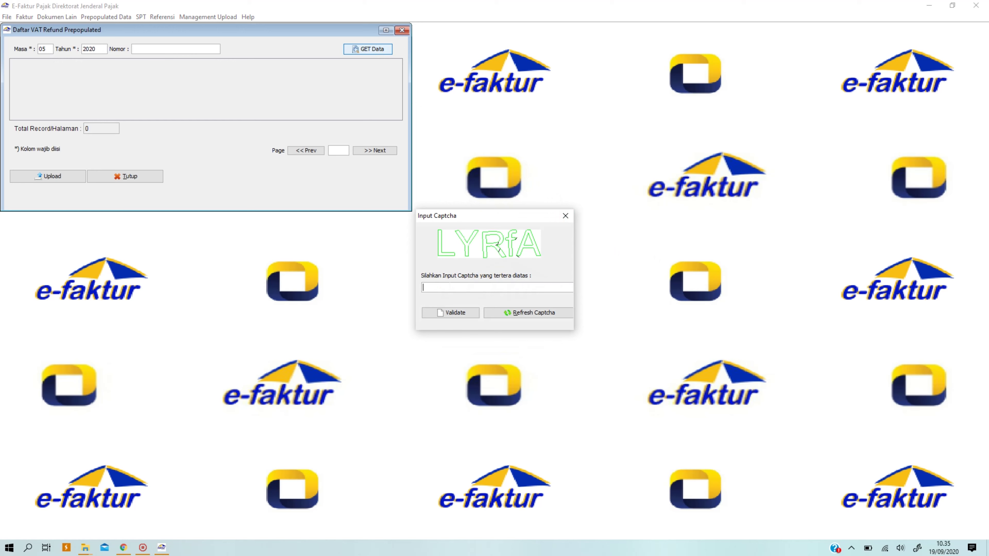
Validate the captcha, dismiss the not-found error, and close the VAT Refund list.
{"action": "type", "text": "LYRfA"}
{"action": "left_click", "coordinate": [449, 313]}
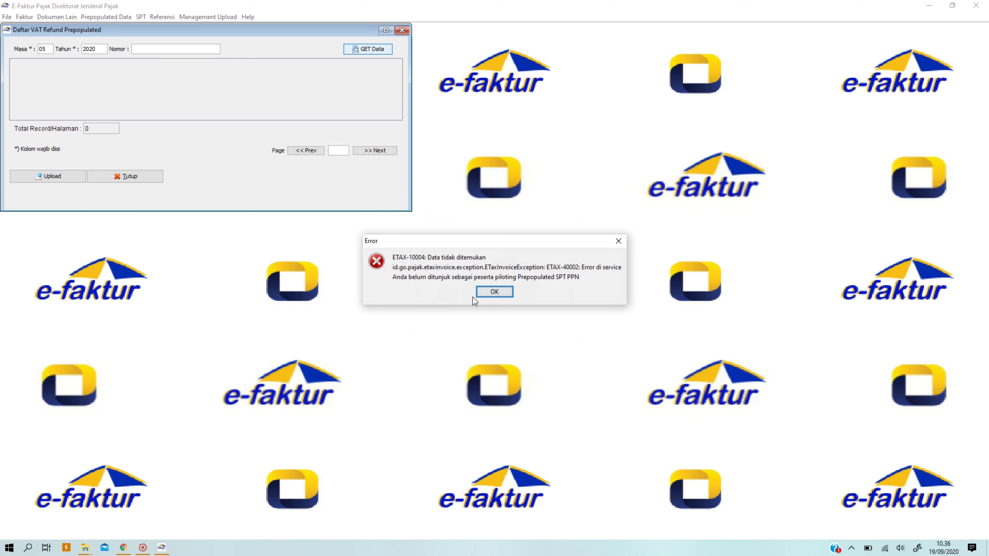
{"action": "left_click", "coordinate": [501, 296]}
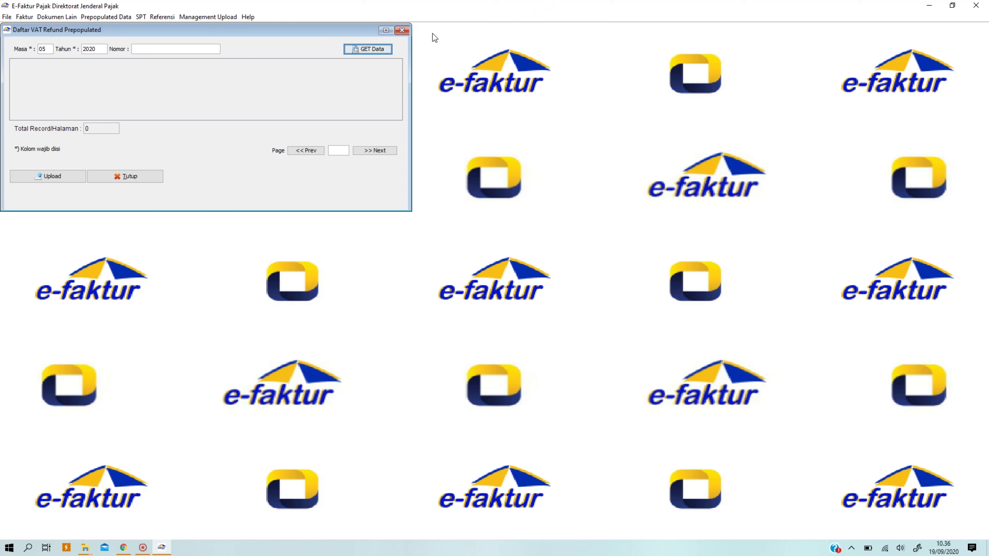
{"action": "left_click", "coordinate": [402, 30]}
Open Referensi > Sinkron Kode Cap to show the empty Daftar Kode Cap Faktur Pajak list.
{"action": "left_click", "coordinate": [105, 17]}
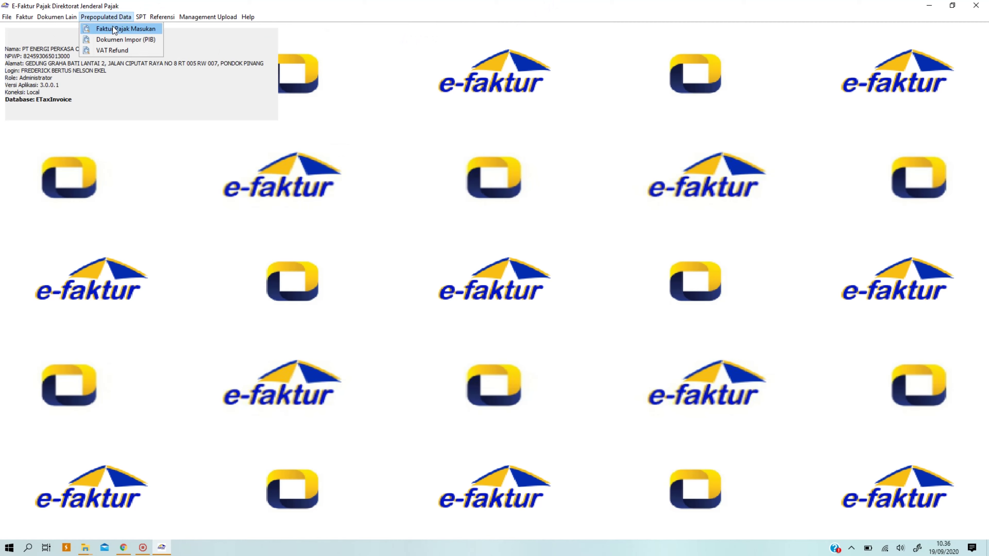
{"action": "mouse_move", "coordinate": [161, 18]}
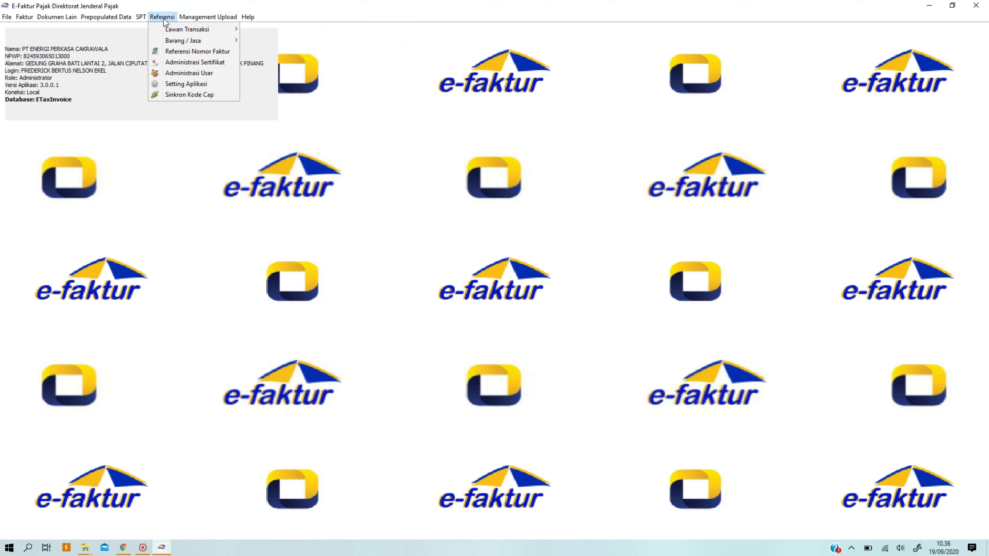
{"action": "left_click", "coordinate": [180, 94]}
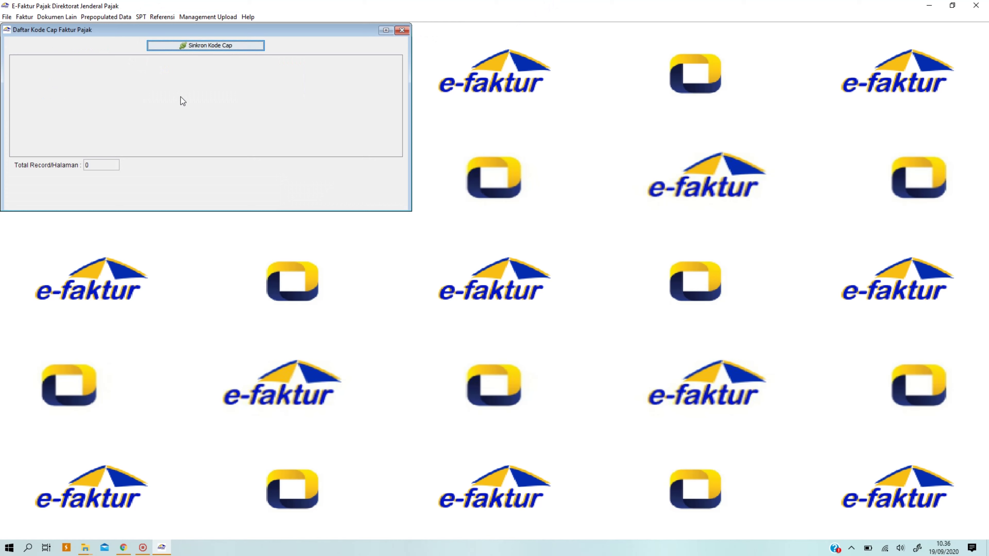
Sync Kode Cap from the server after the captcha check, loading 19 records, and maximize the list.
{"action": "left_click", "coordinate": [193, 44]}
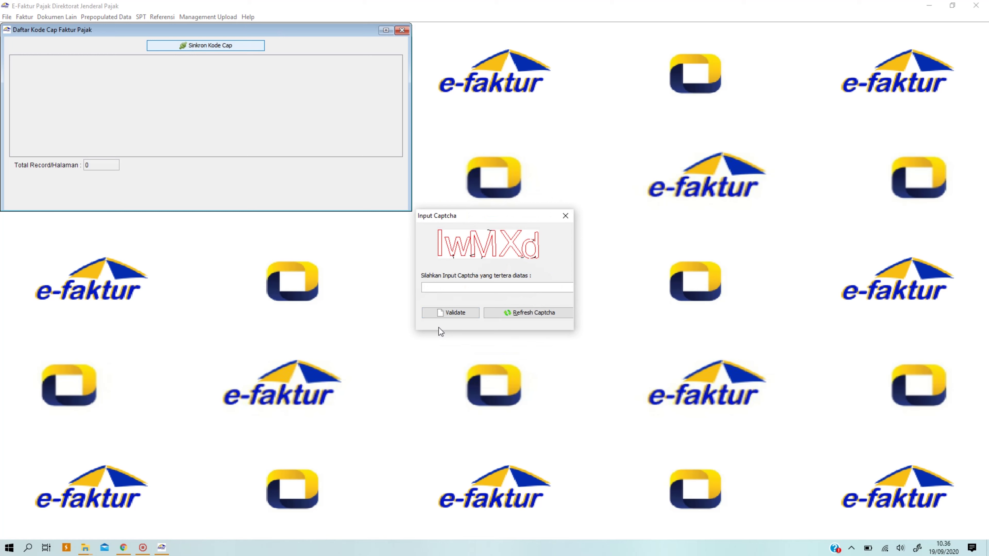
{"action": "type", "text": "IwMXd"}
{"action": "left_click", "coordinate": [455, 313]}
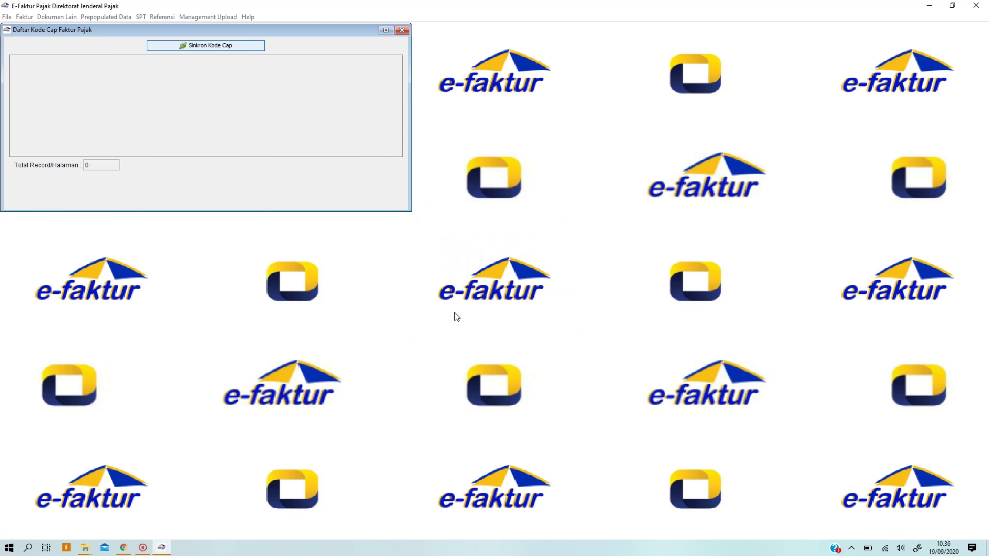
{"action": "left_click", "coordinate": [386, 30]}
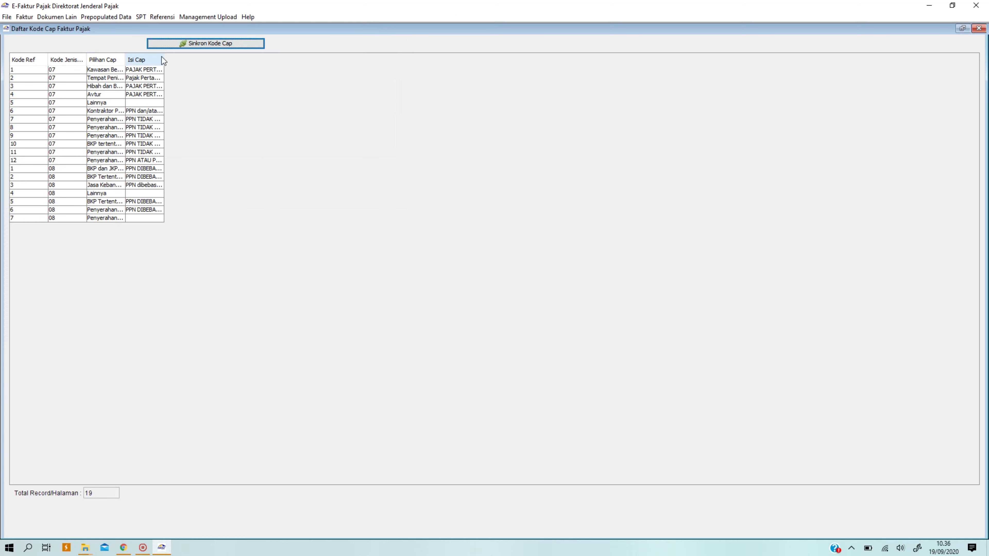
Widen the Isi Cap, Pilihan Cap and Kode Jenis Faktur columns to show their full text.
{"action": "left_click_drag", "start_coordinate": [164, 60], "coordinate": [414, 90]}
{"action": "left_click_drag", "start_coordinate": [129, 63], "coordinate": [399, 74]}
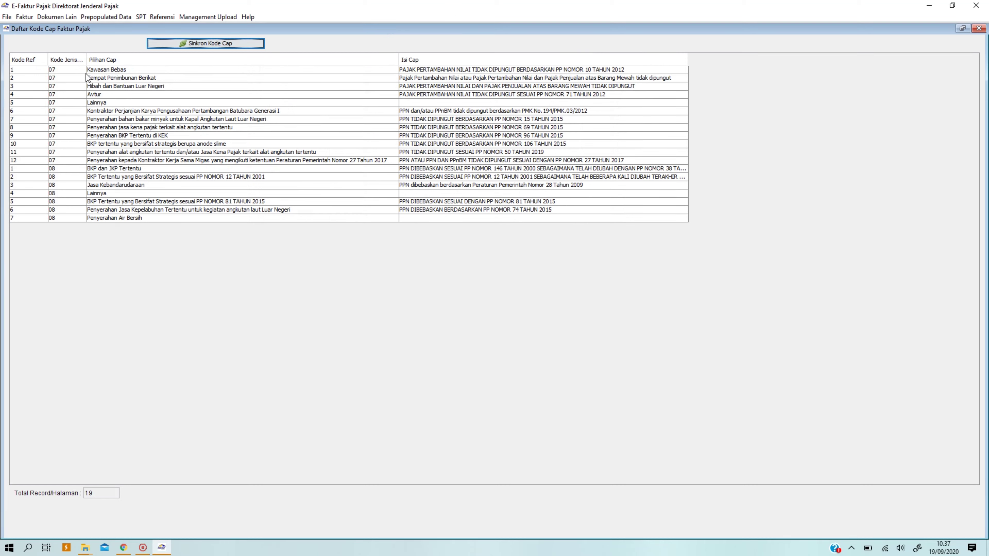
{"action": "left_click_drag", "start_coordinate": [86, 60], "coordinate": [167, 60]}
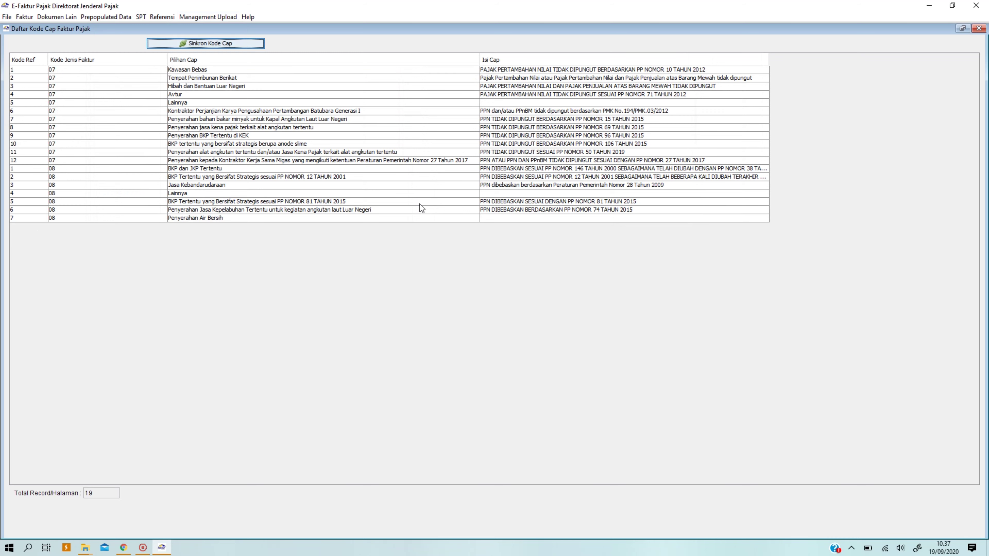
Select the Penyerahan BKP Tertentu di KEK row, restore the window size, and close the Kode Cap list.
{"action": "left_click", "coordinate": [313, 139]}
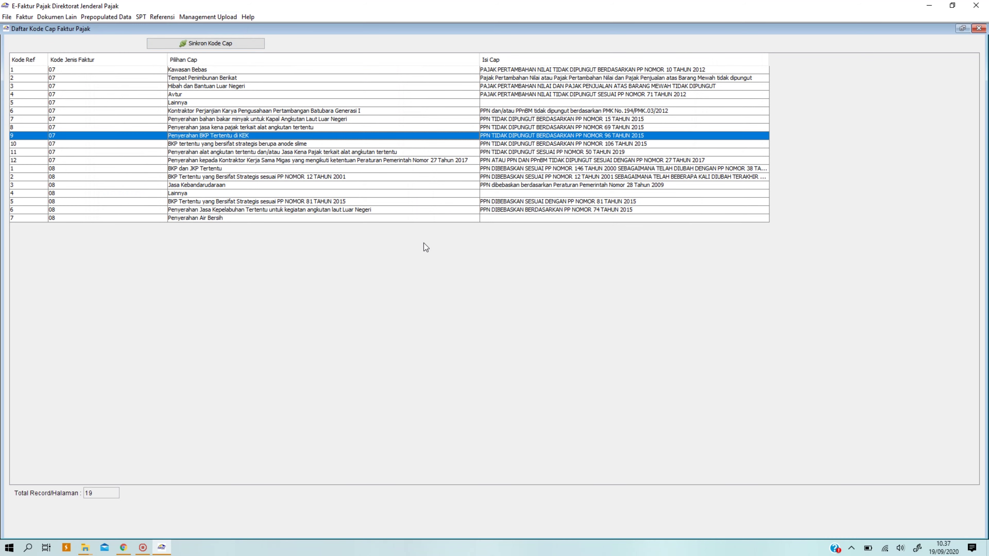
{"action": "left_click", "coordinate": [962, 29]}
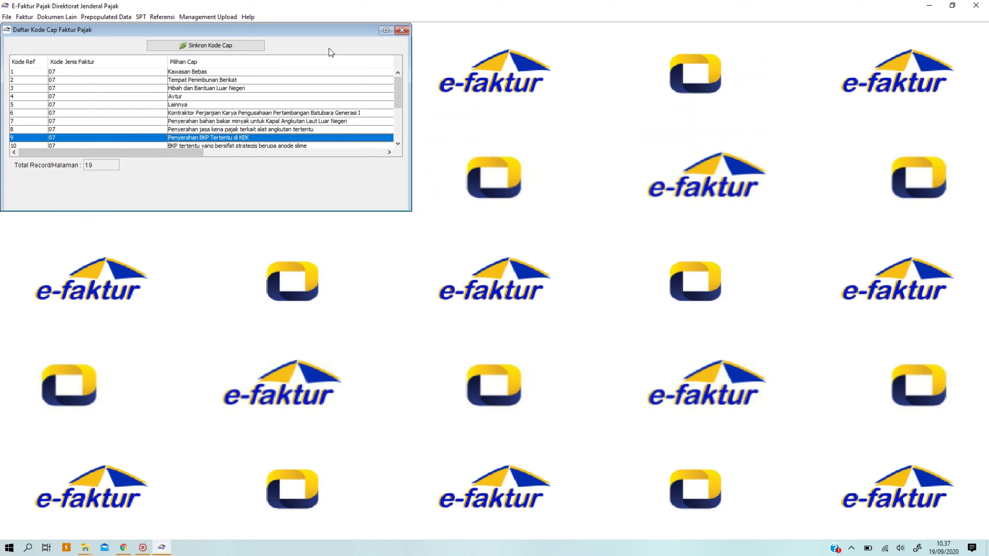
{"action": "left_click", "coordinate": [401, 30]}
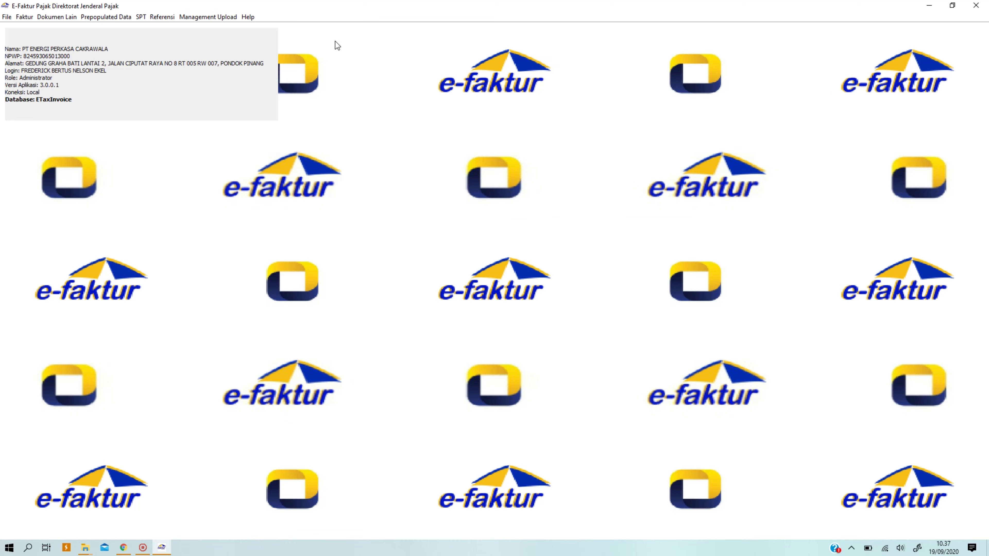
{"action": "left_click", "coordinate": [114, 17]}
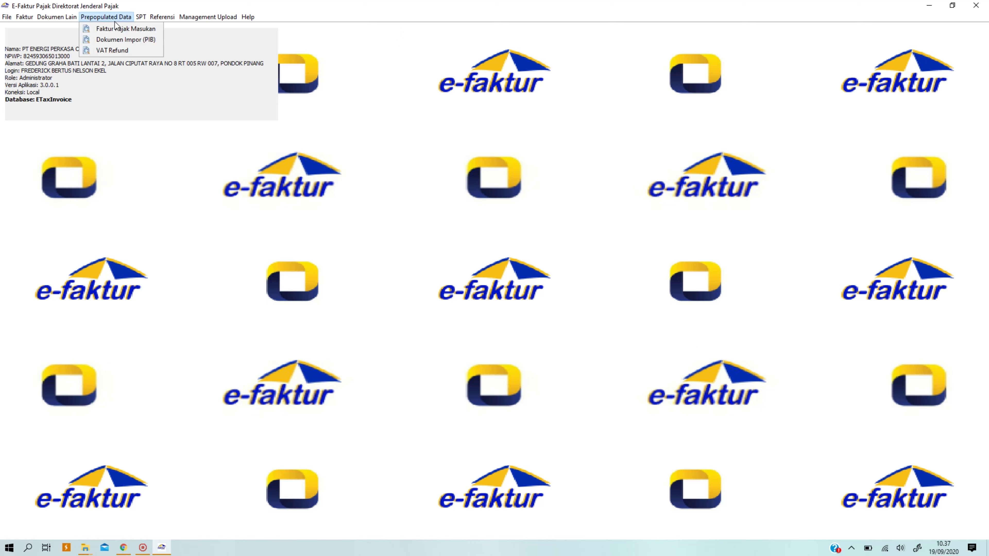
{"action": "mouse_move", "coordinate": [170, 21]}
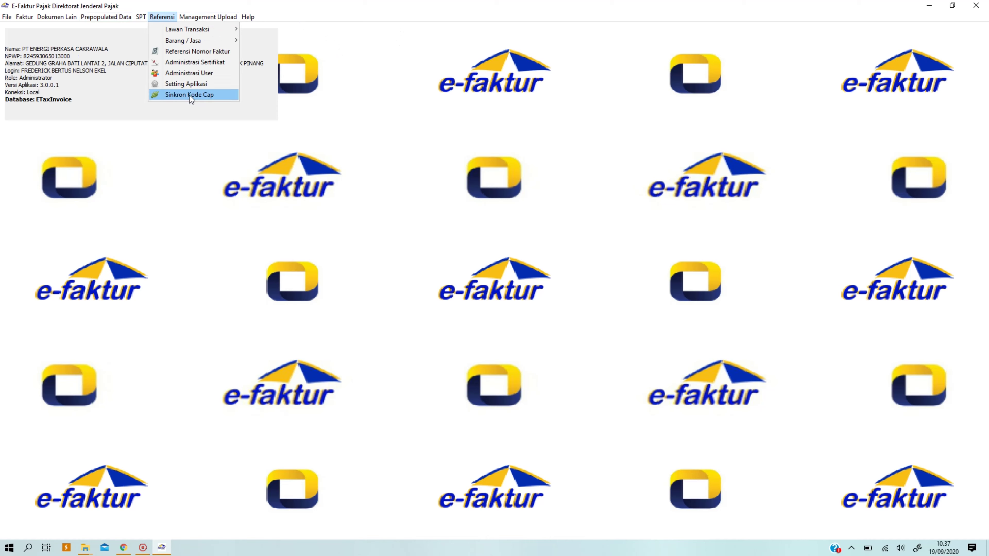
{"action": "left_click", "coordinate": [688, 179]}
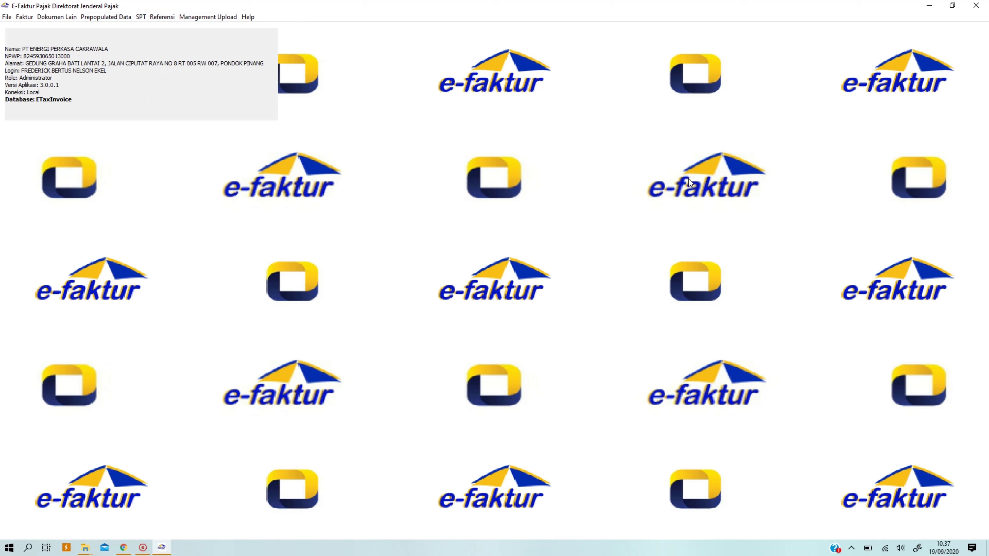